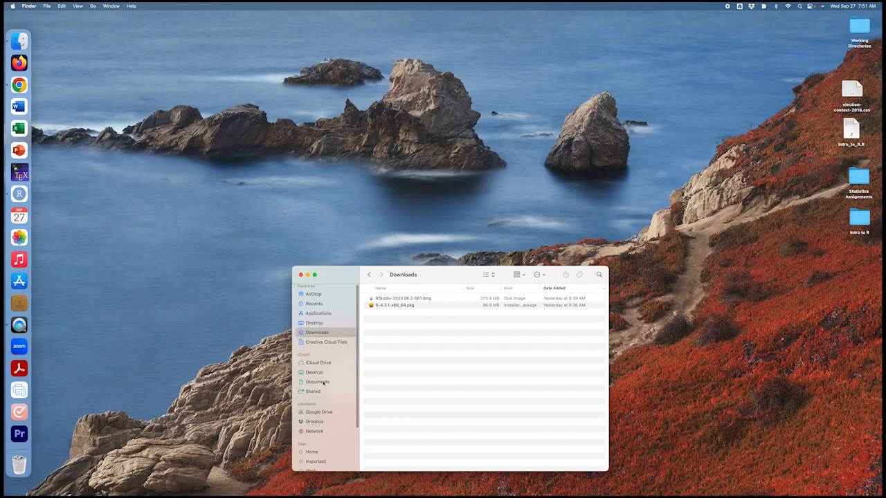
# Look through the iCloud Desktop, Google Drive and Downloads folders as possible places for storing course files
pyautogui.click(317, 374)
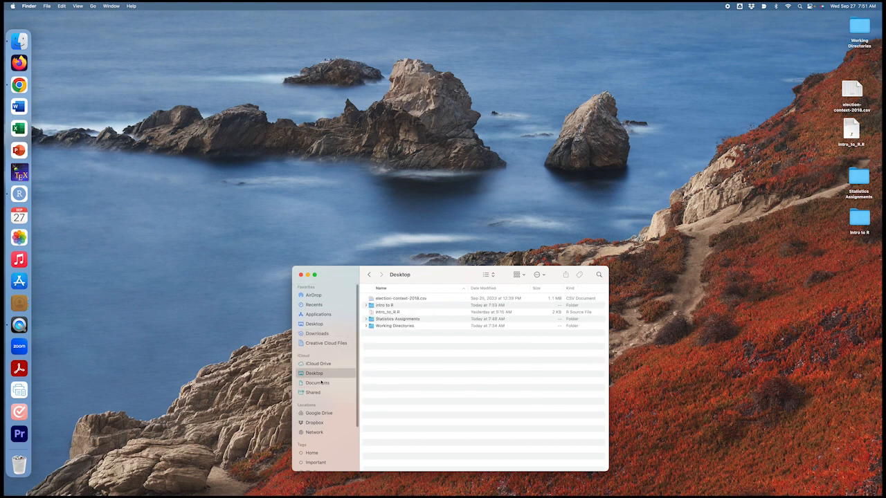
pyautogui.scroll(-1, 324, 386)
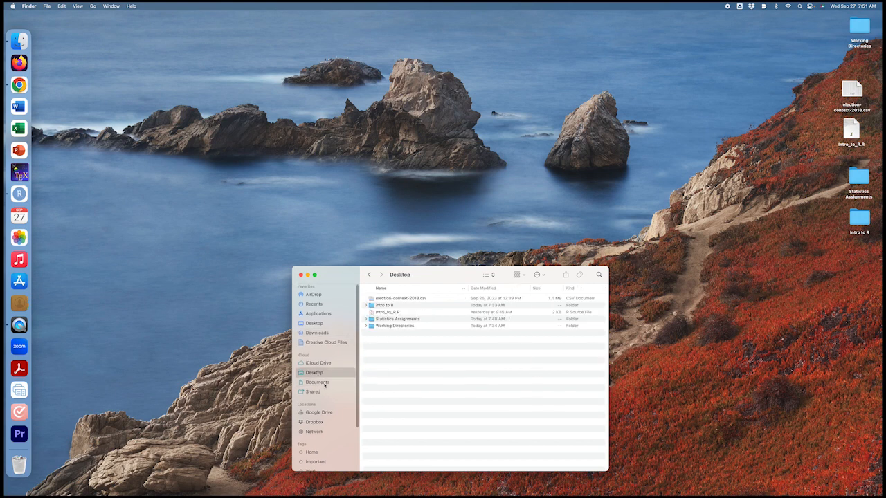
pyautogui.scroll(-5, 325, 386)
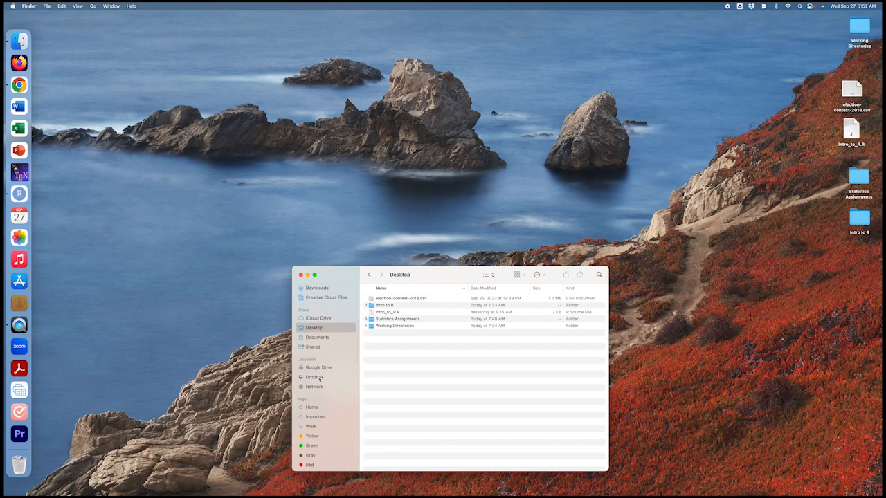
pyautogui.click(321, 370)
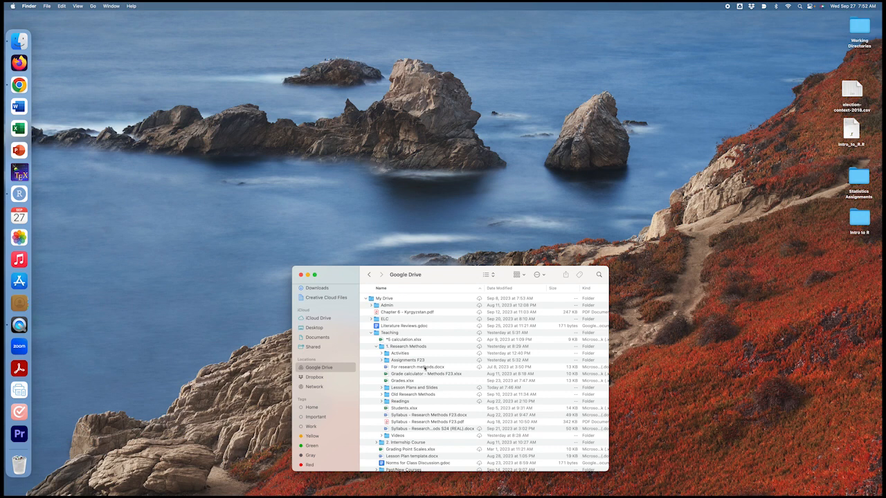
pyautogui.scroll(3, 319, 315)
pyautogui.click(317, 334)
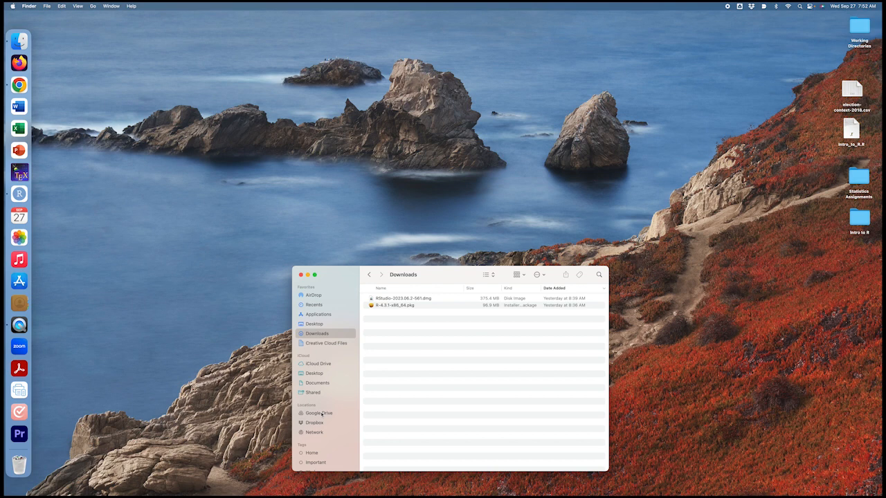
# Open the Teaching folder inside Google Drive
pyautogui.click(322, 414)
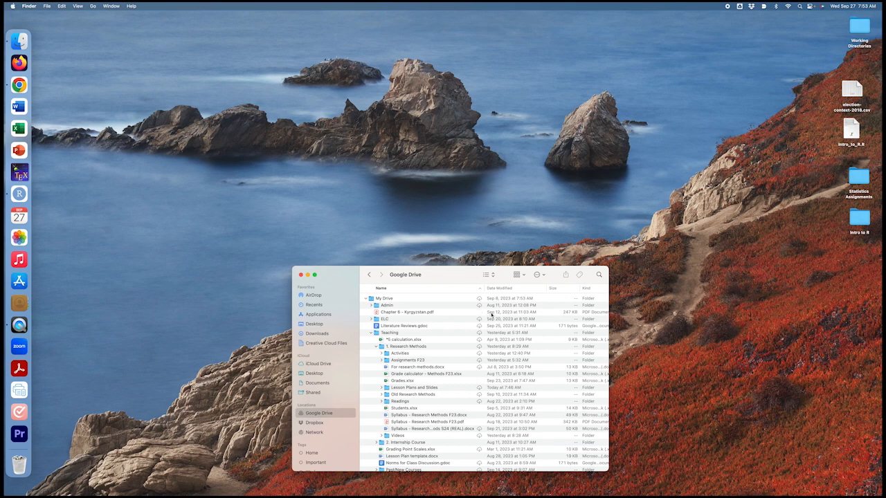
pyautogui.click(388, 334)
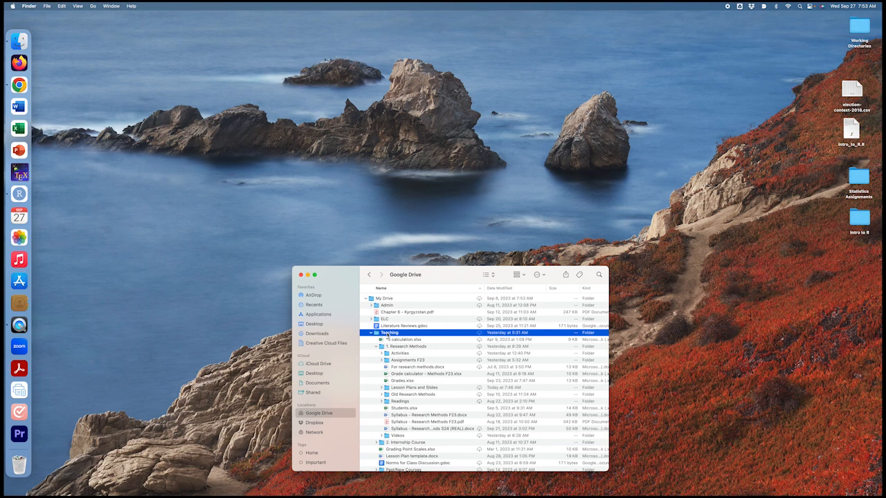
pyautogui.doubleClick(388, 334)
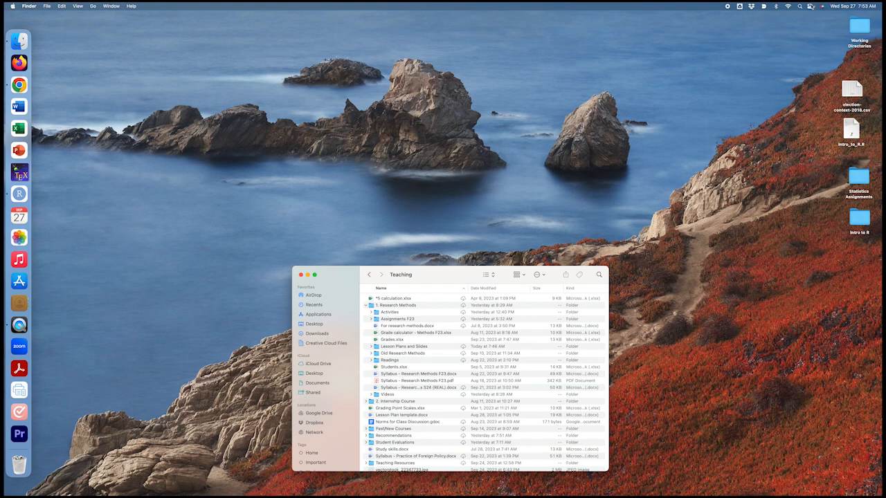
# Turn on the Do Not Disturb focus for 1 hour
pyautogui.click(811, 6)
pyautogui.click(850, 40)
pyautogui.click(804, 37)
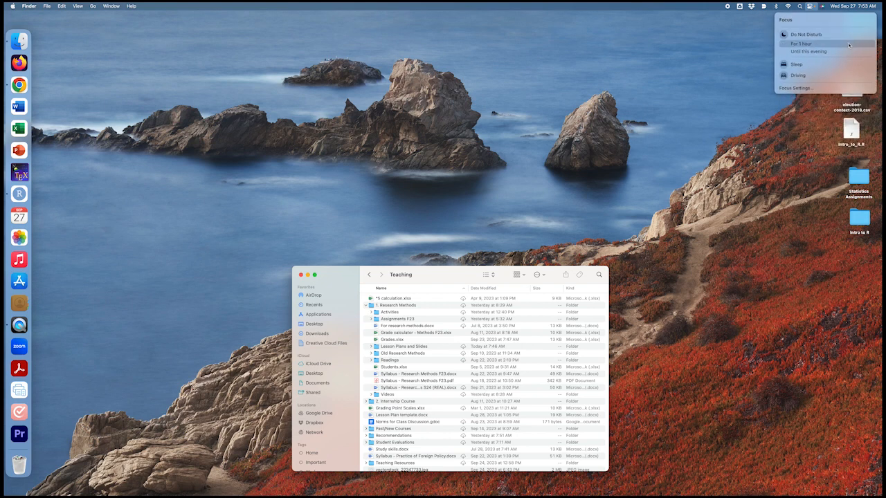
pyautogui.click(726, 65)
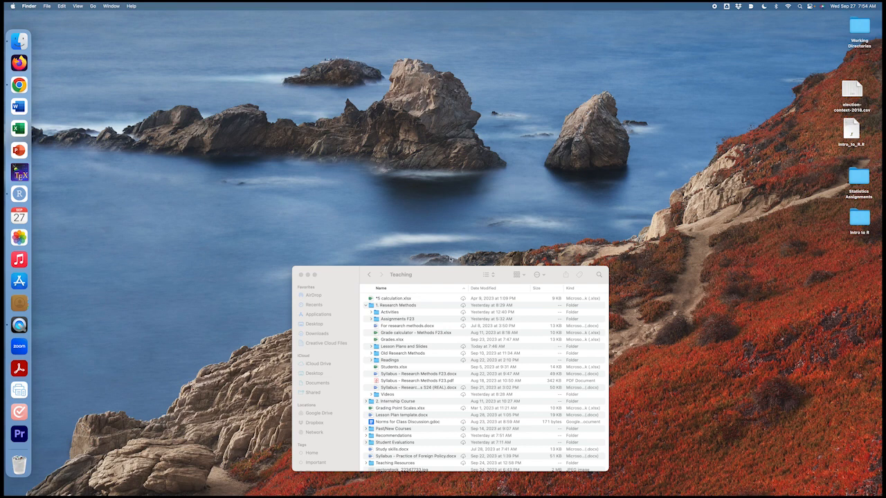
# Create a folder named Statistics Assignments in Teaching and move it into the 1. Research Methods folder
pyautogui.moveTo(393, 272); pyautogui.dragTo(385, 125)
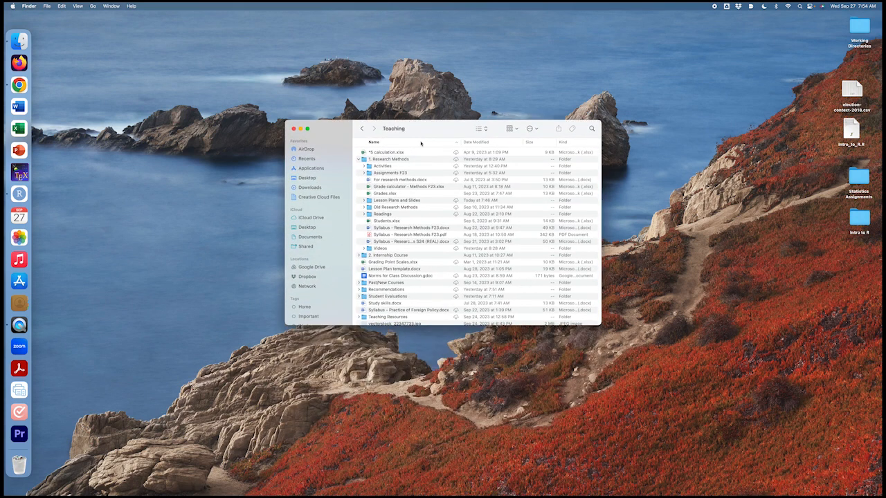
pyautogui.click(398, 162)
pyautogui.press('shift+super+n')
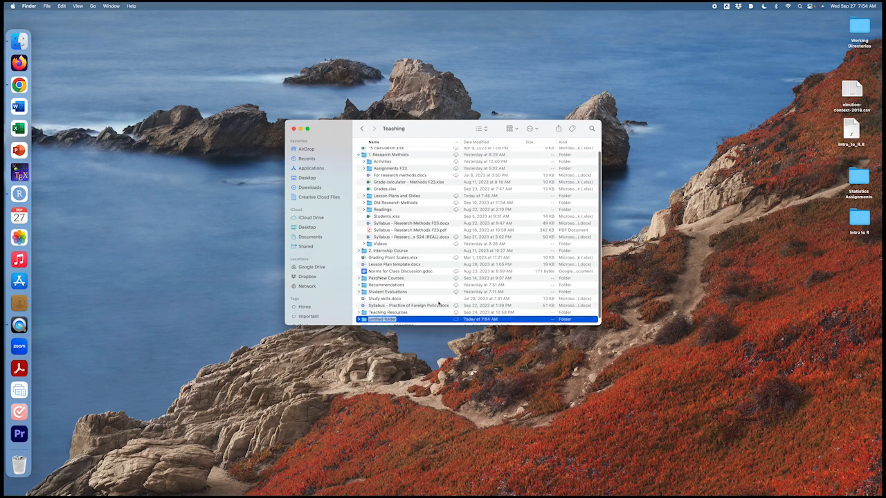
pyautogui.write('Sta')
pyautogui.moveTo(367, 285); pyautogui.dragTo(397, 152)
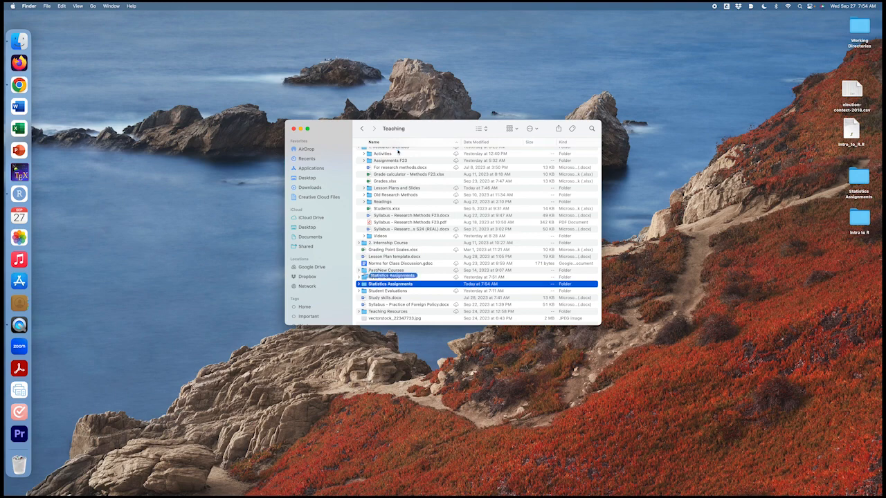
pyautogui.scroll(2, 400, 159)
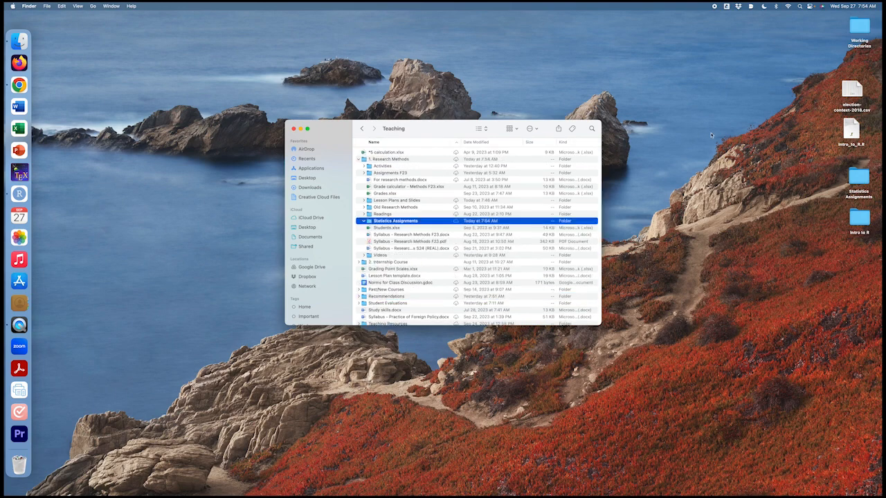
# Move election-context-2018.csv and Intro_to_R.R from the desktop into the Statistics Assignments folder, confirming their removal from iCloud Drive
pyautogui.click(848, 92)
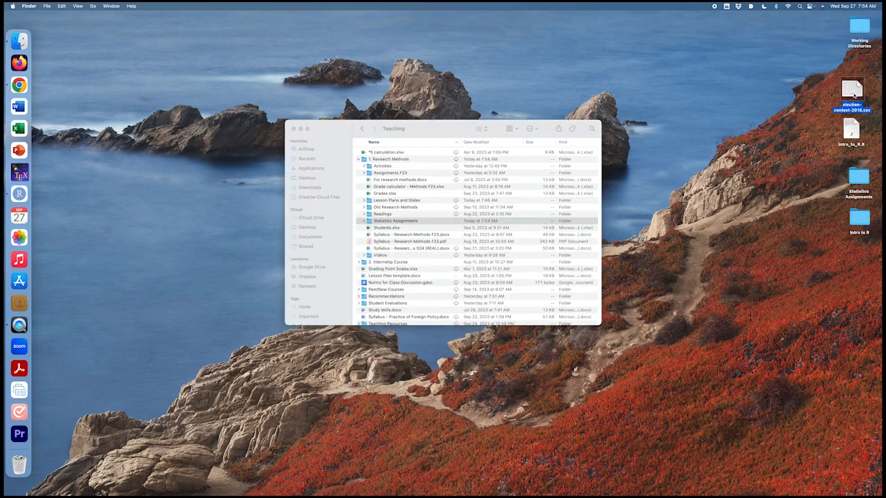
pyautogui.moveTo(849, 92); pyautogui.dragTo(415, 222)
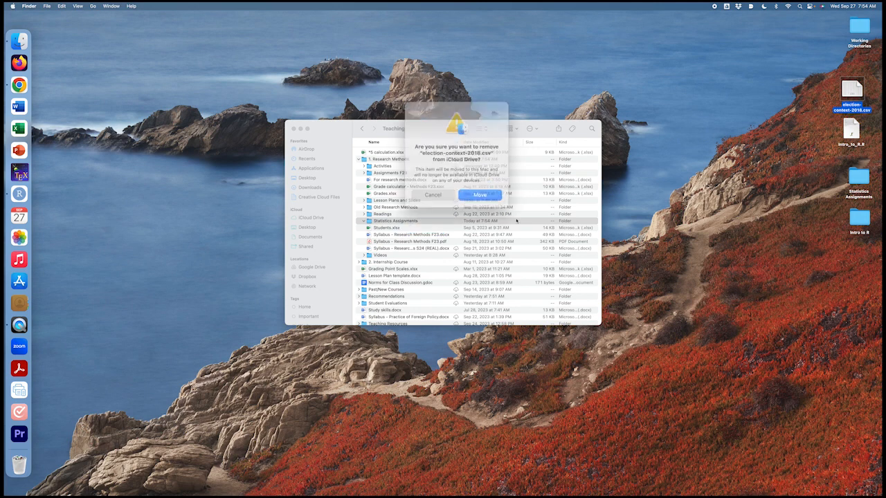
pyautogui.click(477, 190)
pyautogui.click(841, 131)
pyautogui.moveTo(841, 131); pyautogui.dragTo(415, 223)
pyautogui.click(468, 192)
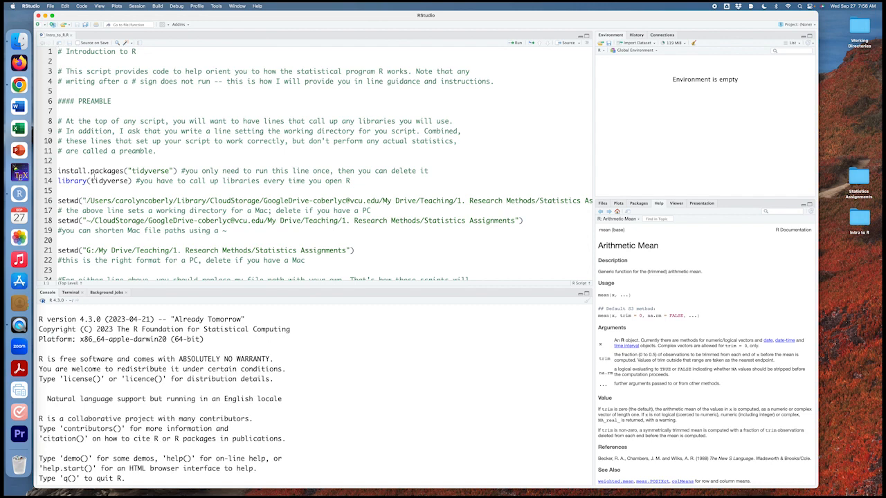
# Set the session's working directory to Google Drive's Teaching > 1. Research Methods > Statistics Assignments folder
pyautogui.click(137, 5)
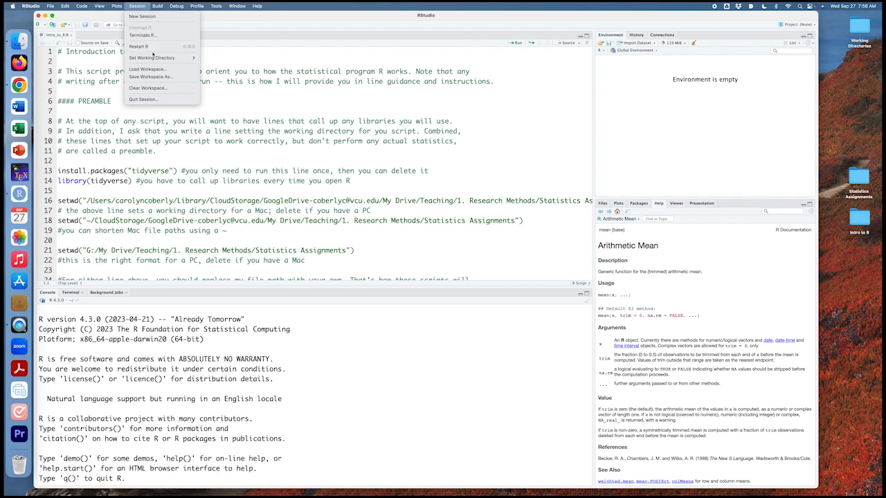
pyautogui.moveTo(157, 58)
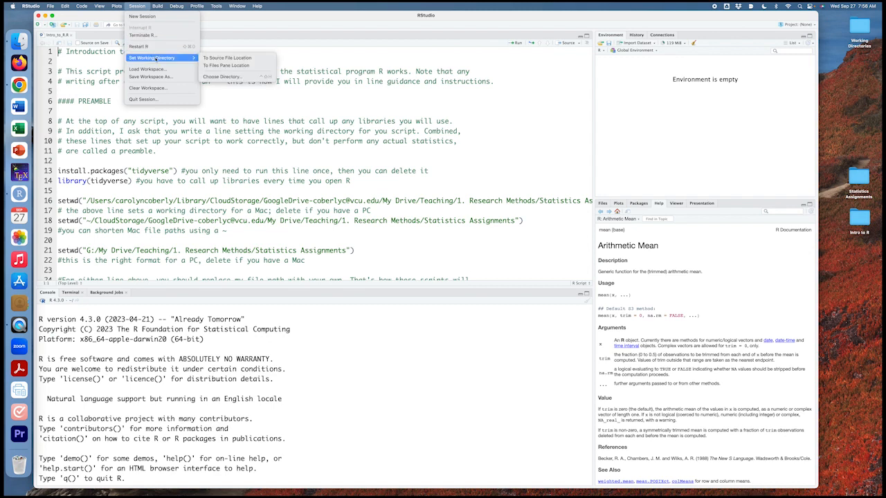
pyautogui.click(230, 77)
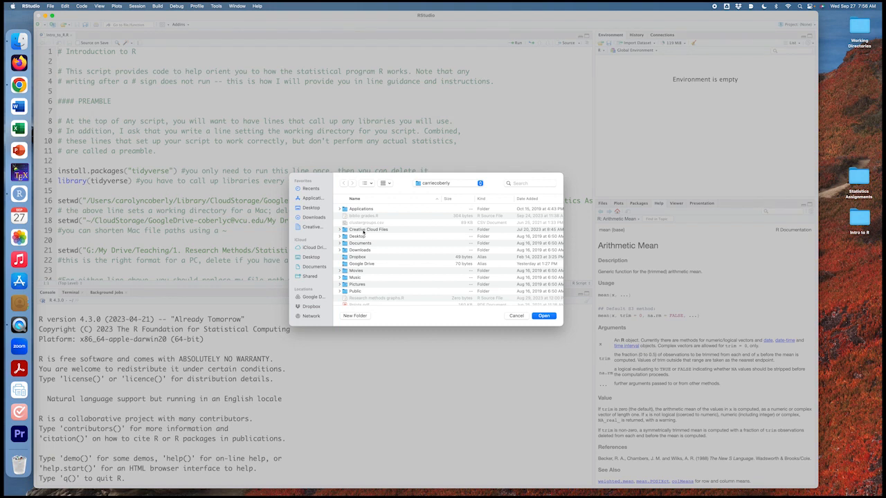
pyautogui.click(313, 297)
pyautogui.scroll(-3, 379, 281)
pyautogui.click(380, 281)
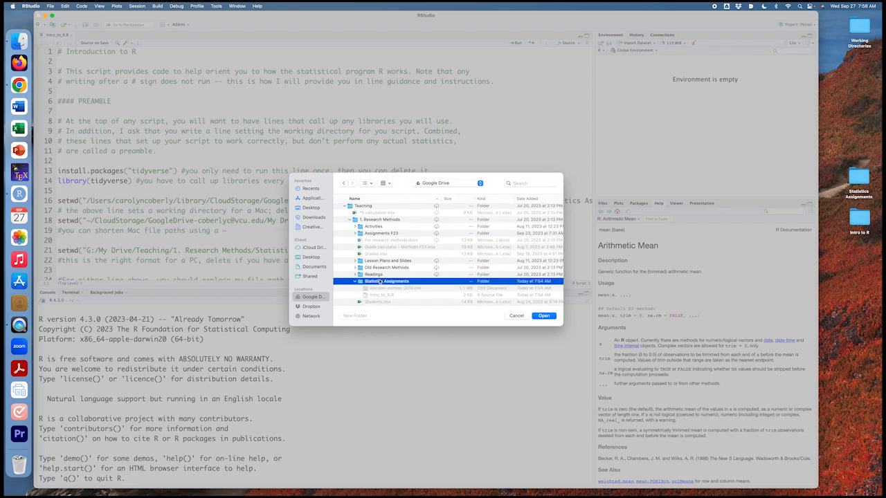
pyautogui.click(544, 315)
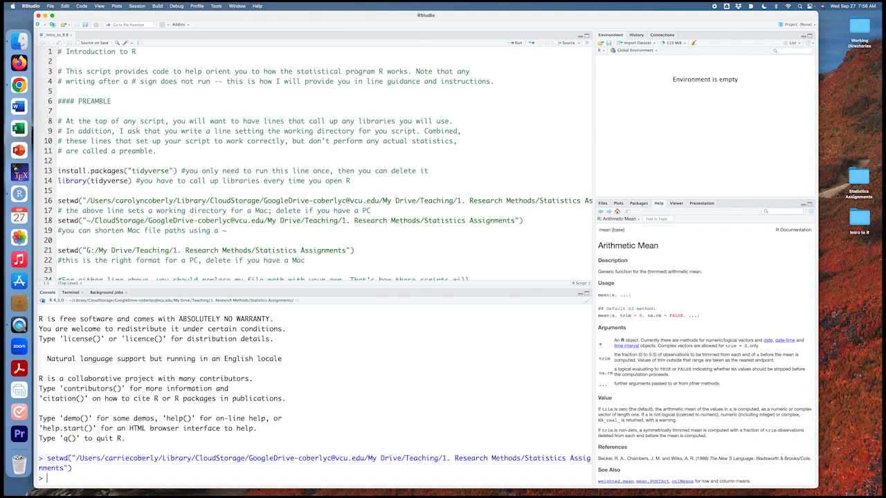
# Compare the setwd command in the console with the script's line 16, examining each part of the folder path
pyautogui.moveTo(47, 459); pyautogui.dragTo(72, 469)
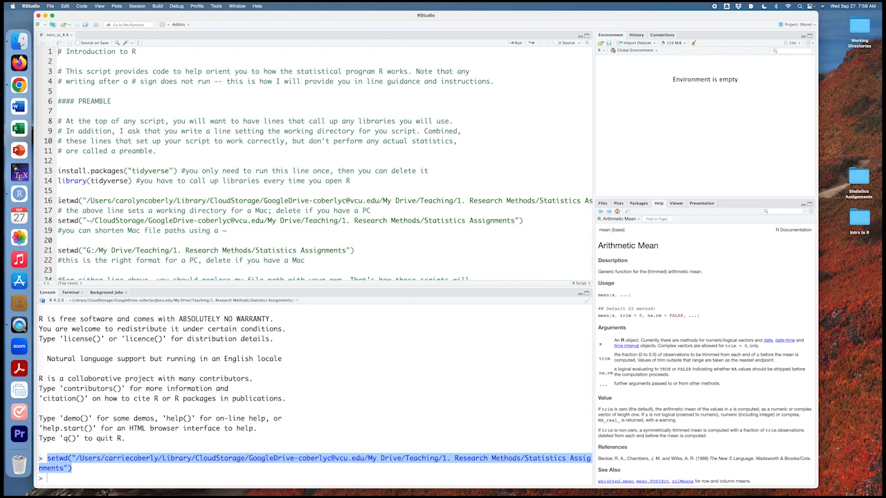
pyautogui.click(86, 201)
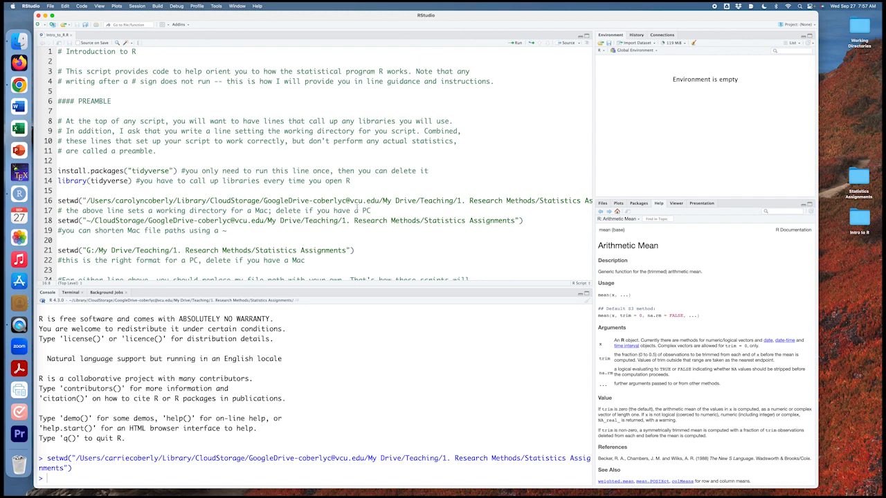
pyautogui.moveTo(116, 201); pyautogui.dragTo(175, 201)
pyautogui.moveTo(263, 201); pyautogui.dragTo(381, 201)
pyautogui.click(460, 201)
pyautogui.click(556, 201)
# Try to run the script's line 18, the setwd command with the path shortened by a ~
pyautogui.doubleClick(88, 220)
pyautogui.click(107, 220)
pyautogui.press('super+Return')
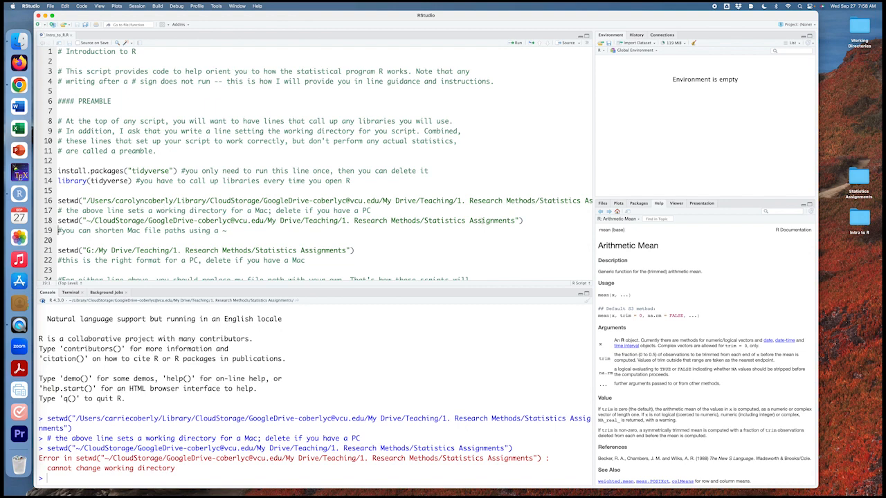
pyautogui.click(211, 220)
pyautogui.click(50, 6)
pyautogui.moveTo(90, 95)
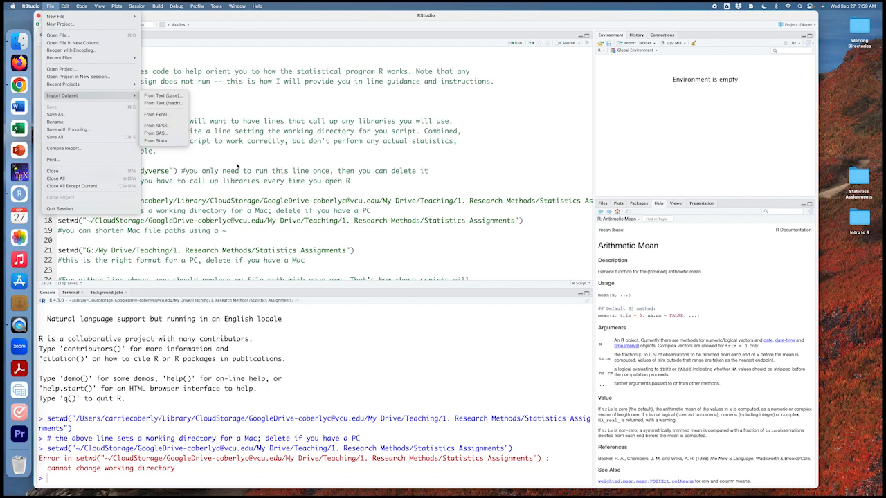
pyautogui.click(226, 149)
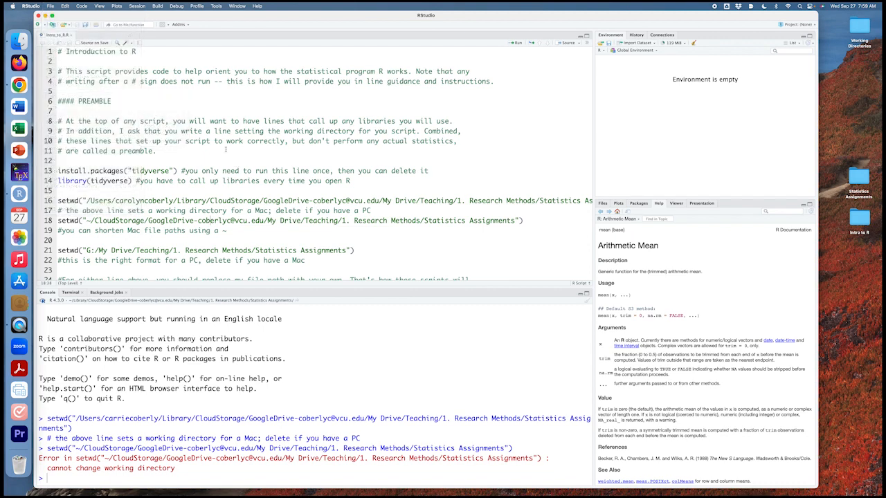
# Import election2016.csv from the Statistics Assignments folder as a readr text dataset named election2016
pyautogui.click(51, 6)
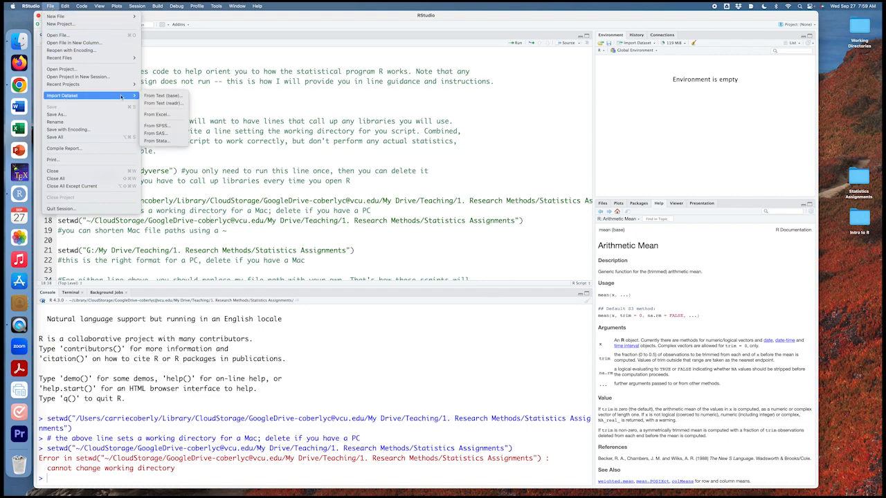
pyautogui.click(174, 104)
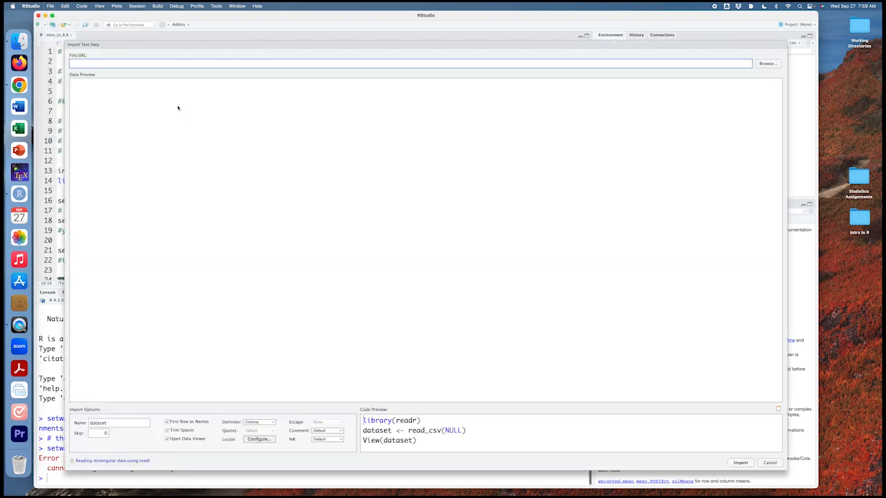
pyautogui.click(764, 64)
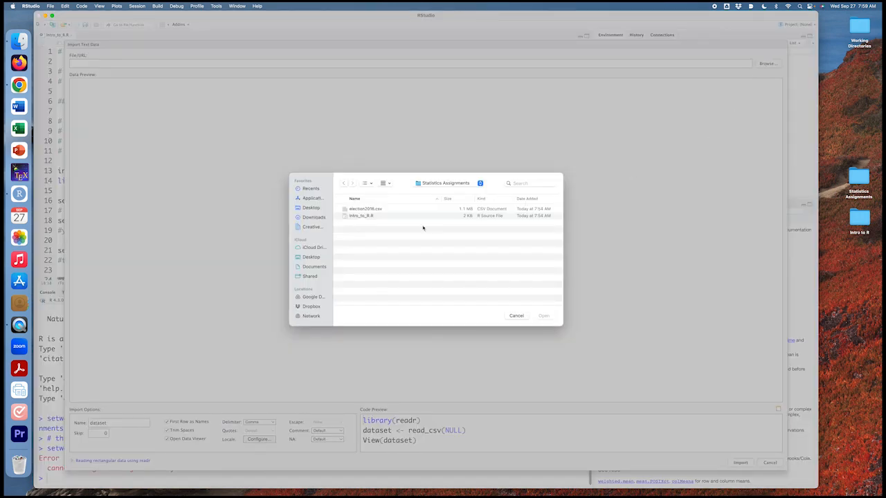
pyautogui.click(360, 217)
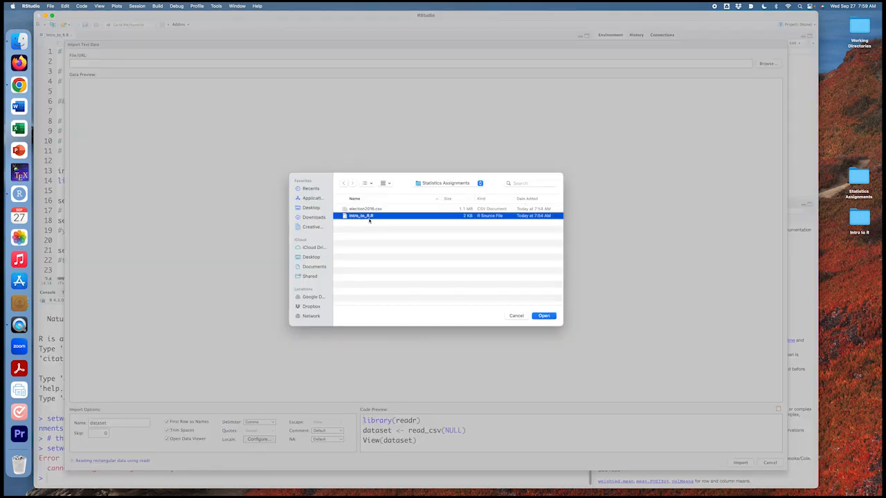
pyautogui.click(364, 211)
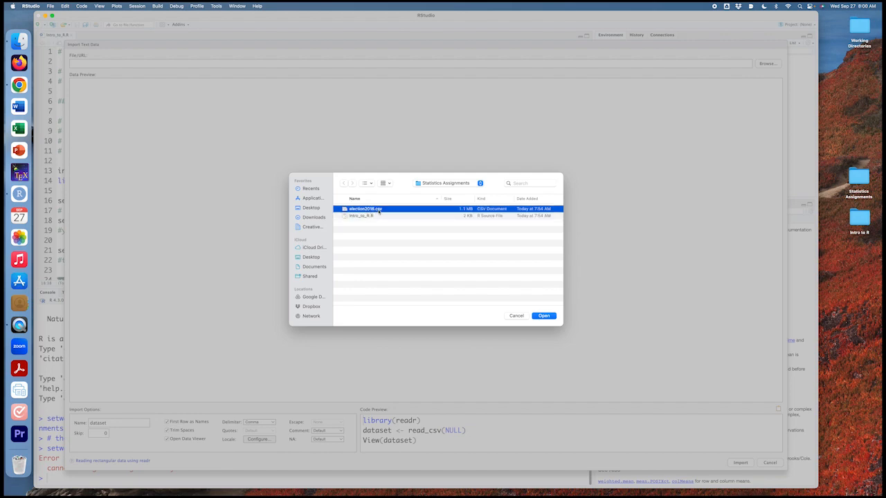
pyautogui.click(545, 315)
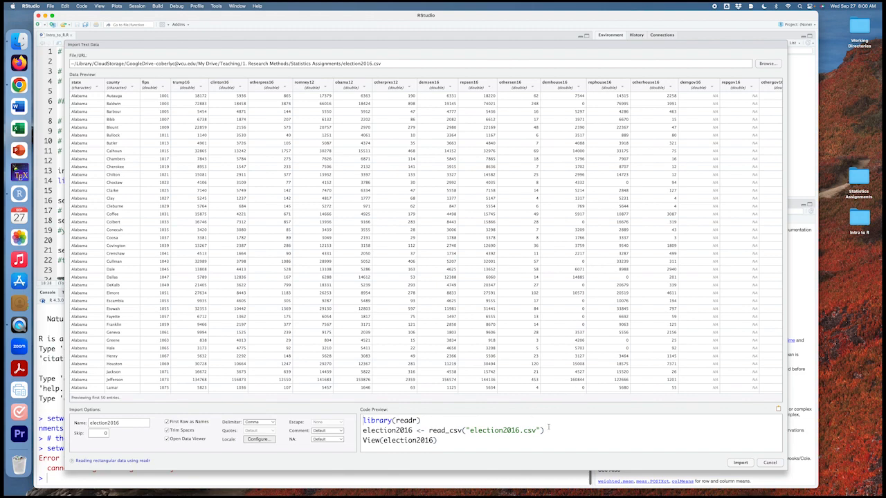
pyautogui.click(740, 463)
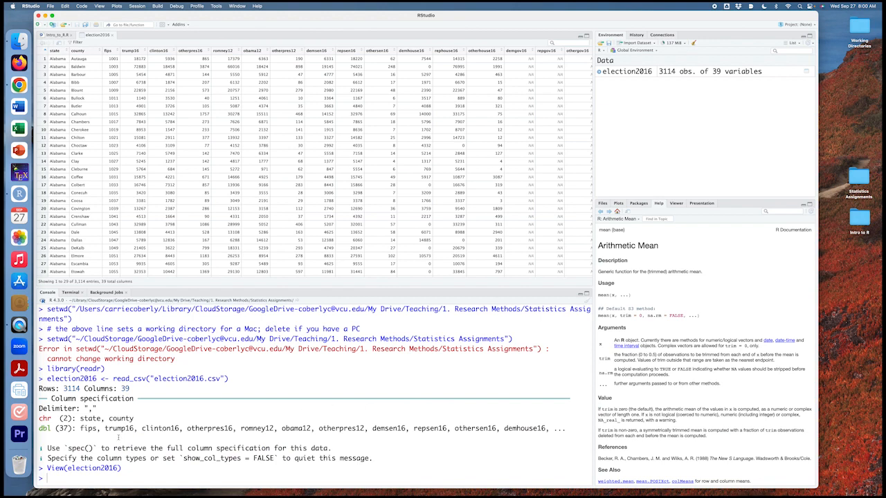
# Compare the console's read_csv command with the script's line 30 and run that line to load election2016.csv as data
pyautogui.moveTo(47, 379); pyautogui.dragTo(233, 378)
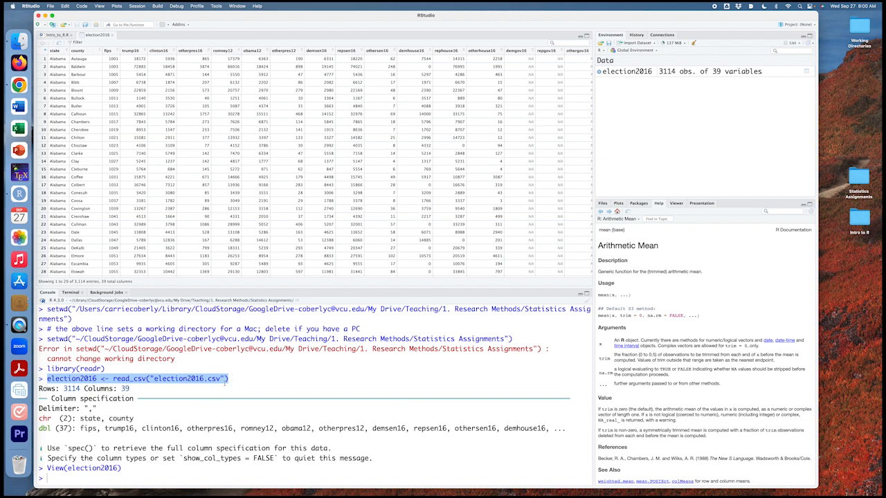
pyautogui.click(238, 379)
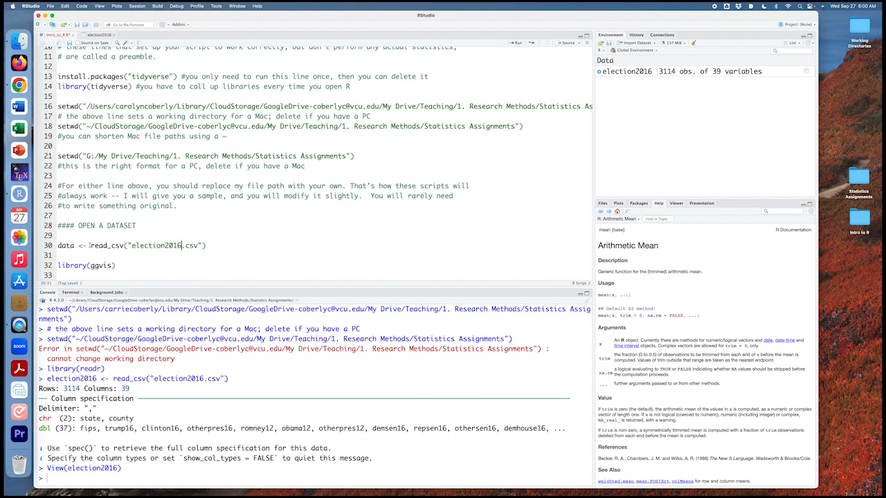
pyautogui.moveTo(90, 245); pyautogui.dragTo(199, 246)
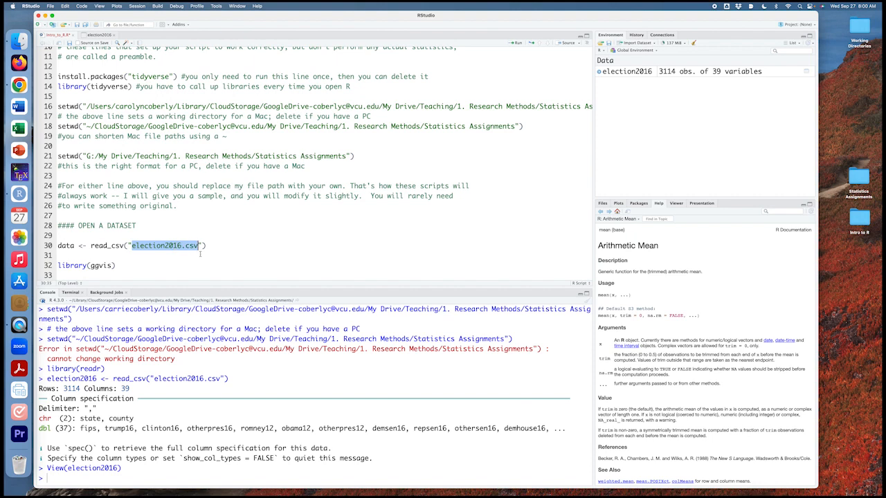
pyautogui.click(62, 247)
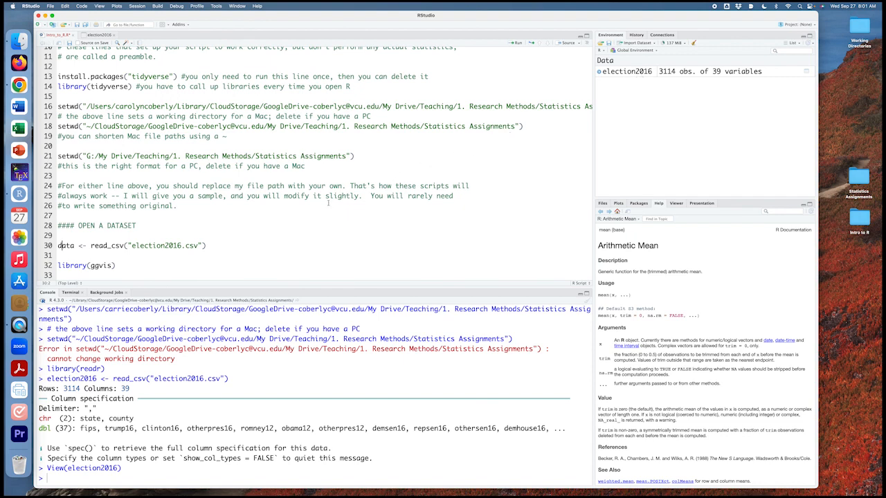
pyautogui.click(516, 43)
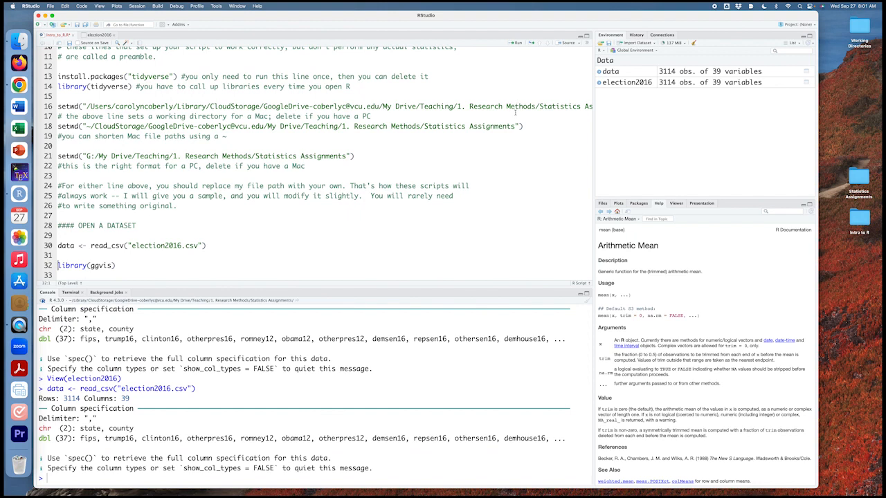
# Examine the variable list and full table of the data object, and return to the Intro_to_R.R script with the list collapsed
pyautogui.click(600, 71)
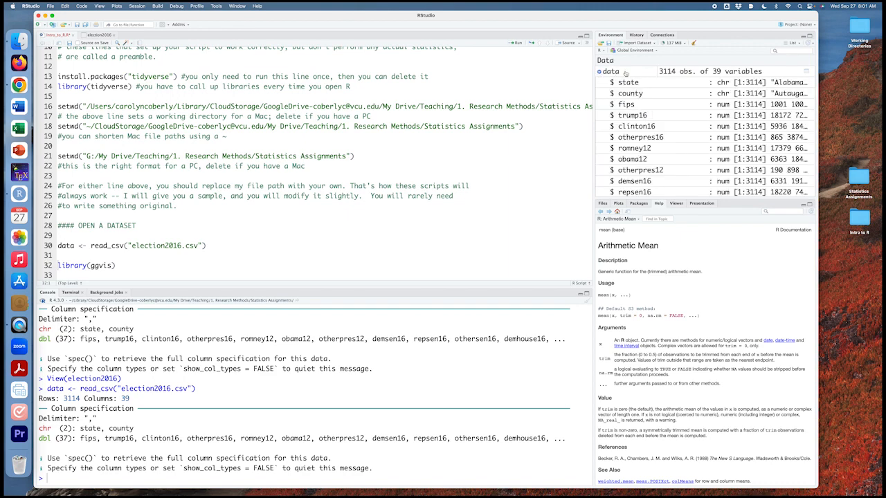
pyautogui.click(614, 74)
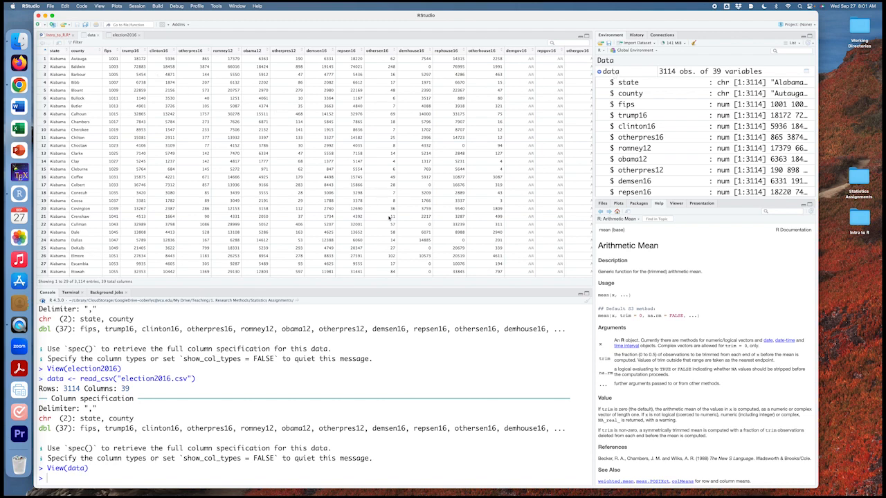
pyautogui.click(57, 34)
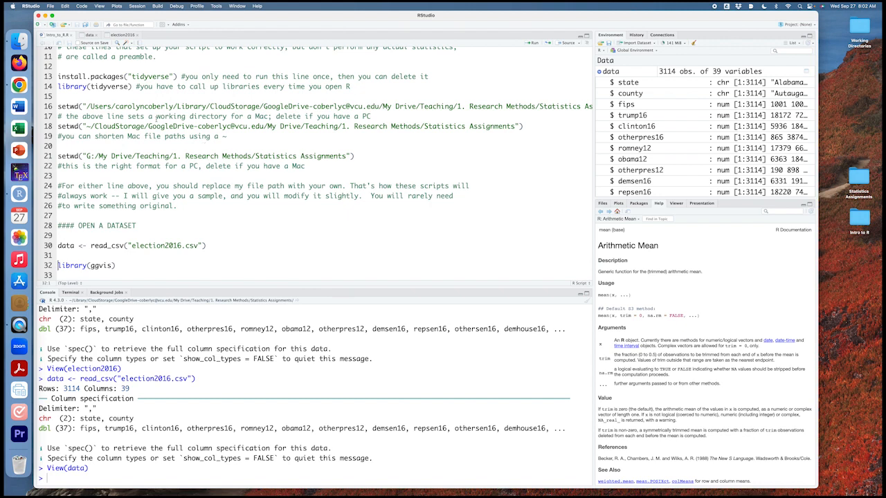
pyautogui.click(58, 106)
pyautogui.click(598, 72)
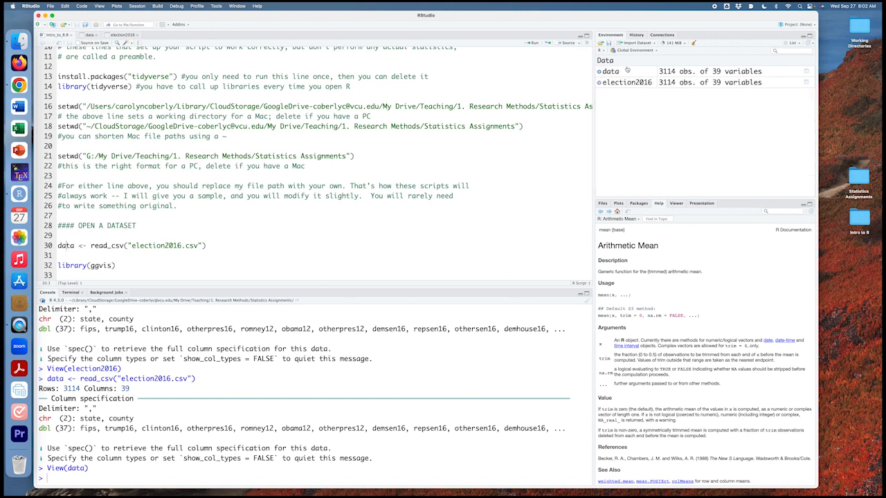